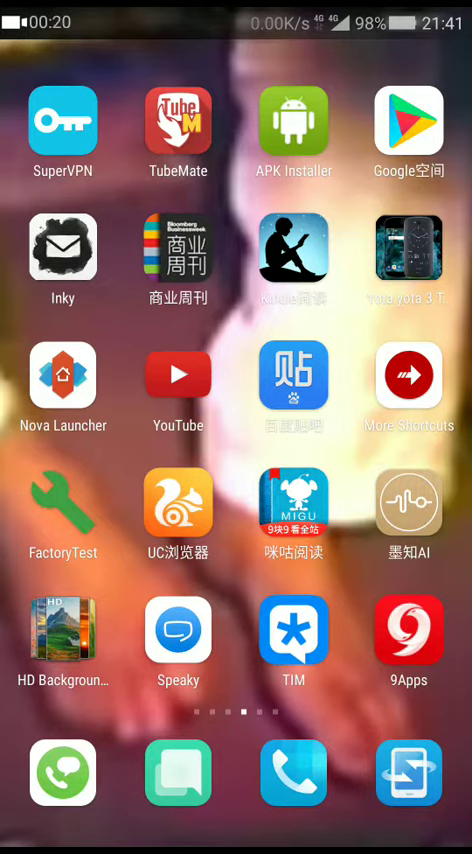
# - Launch More Shortcuts from the home screen, browse the Activity picker, then back out without a shortcut
pyautogui.moveTo(233, 410); pyautogui.dragTo(118, 410)
pyautogui.moveTo(150, 410); pyautogui.dragTo(380, 410)
pyautogui.moveTo(300, 547); pyautogui.dragTo(143, 547)
pyautogui.moveTo(300, 578)
pyautogui.mouseDown()
pyautogui.moveTo(206, 577)
pyautogui.moveTo(400, 470)
pyautogui.moveTo(120, 470)
pyautogui.mouseUp()
pyautogui.moveTo(380, 562); pyautogui.dragTo(295, 562)
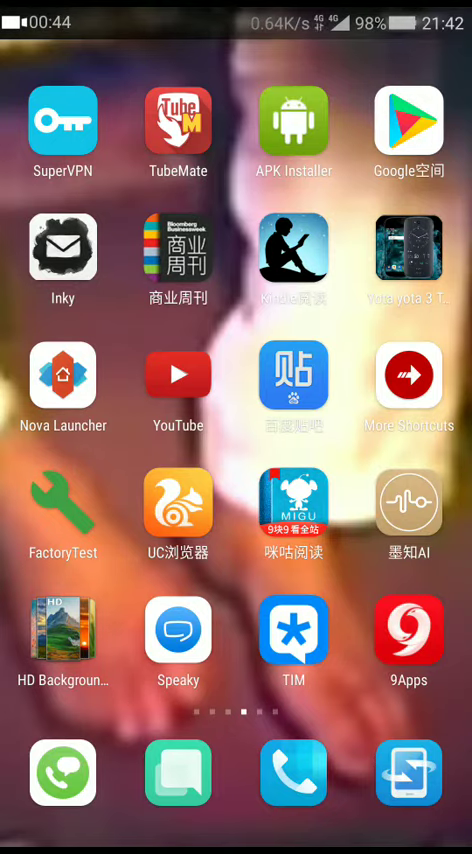
pyautogui.click(409, 376)
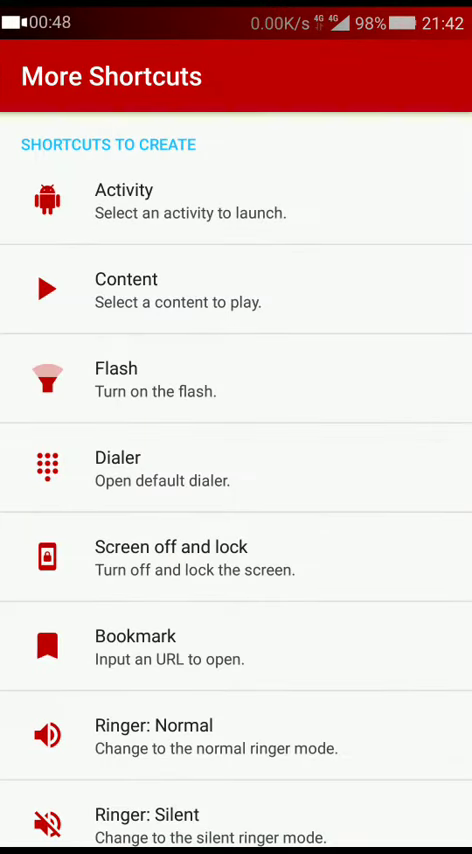
pyautogui.click(190, 200)
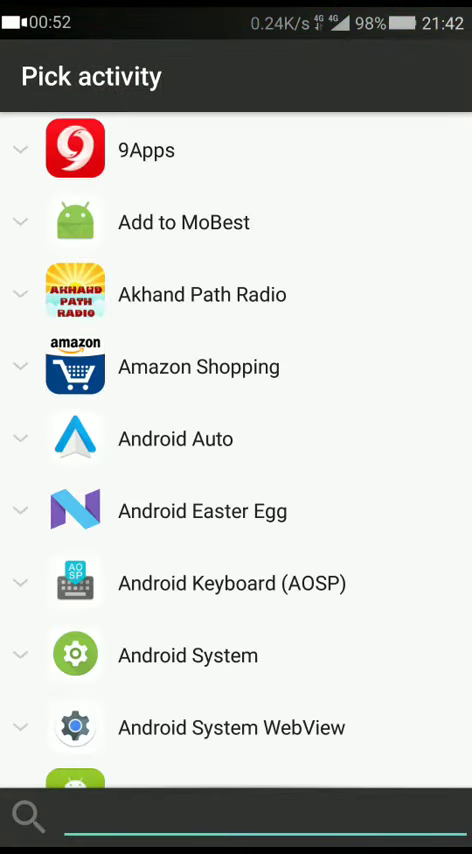
pyautogui.scroll(-5, 324, 200)
pyautogui.scroll(-4, 267, 297)
pyautogui.scroll(-5, 323, 190)
pyautogui.scroll(-3, 295, 266)
pyautogui.scroll(-4, 354, 200)
pyautogui.scroll(-2, 354, 200)
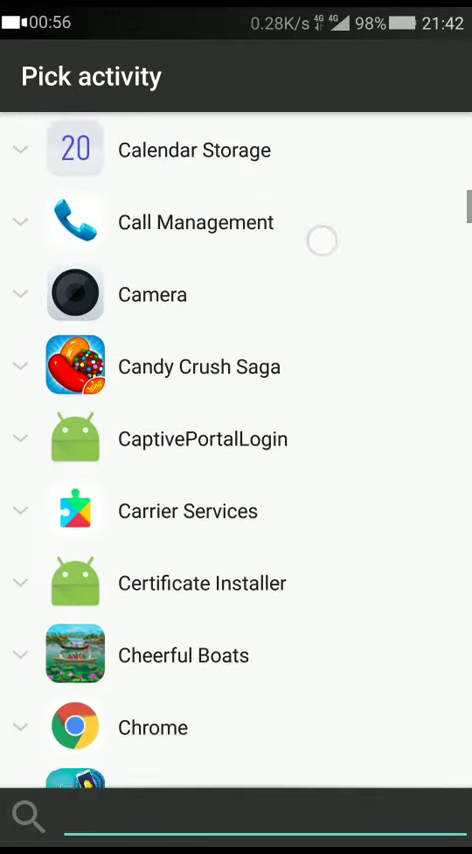
pyautogui.scroll(-3, 322, 240)
pyautogui.scroll(-5, 221, 523)
pyautogui.scroll(-5, 367, 171)
pyautogui.scroll(-5, 378, 163)
pyautogui.scroll(-5, 350, 172)
pyautogui.scroll(-4, 381, 139)
pyautogui.scroll(-2, 316, 118)
pyautogui.scroll(-5, 190, 425)
pyautogui.scroll(-3, 270, 252)
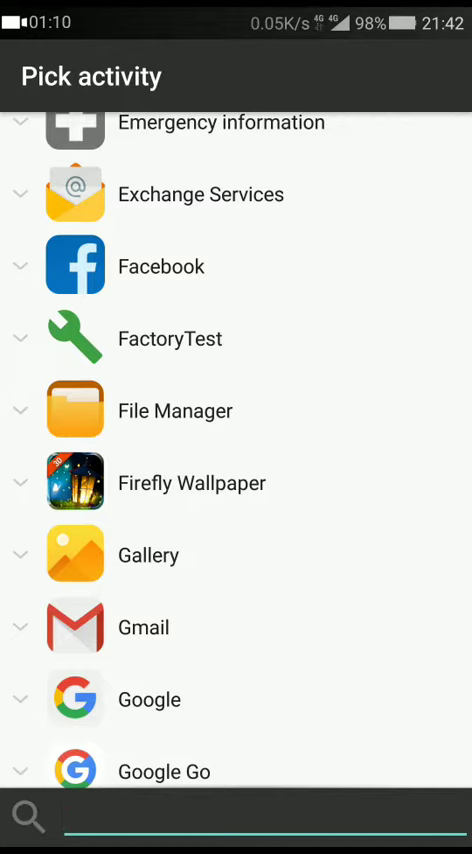
pyautogui.press('Escape')
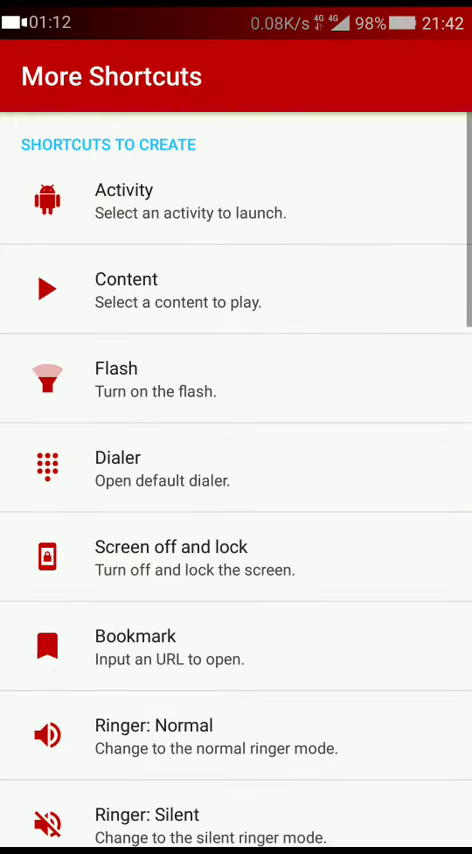
# - Exit More Shortcuts and return to the home screen
pyautogui.press('Escape')
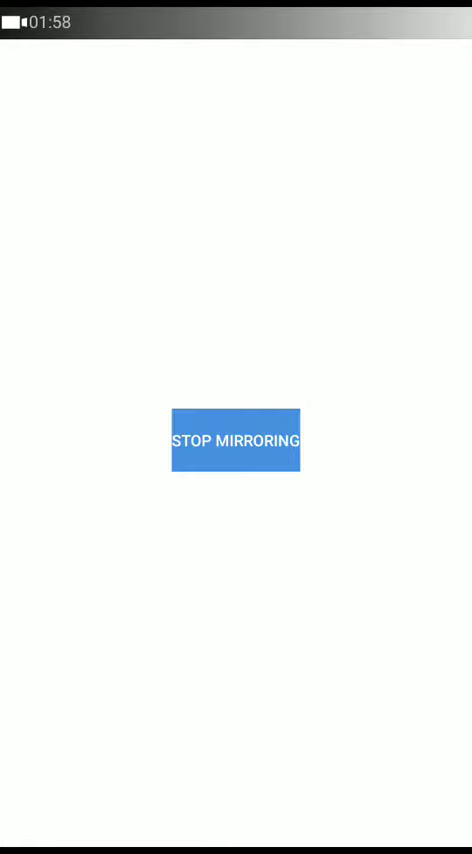
# - Leave the STOP MIRRORING screen for the home screen
pyautogui.press('Home')
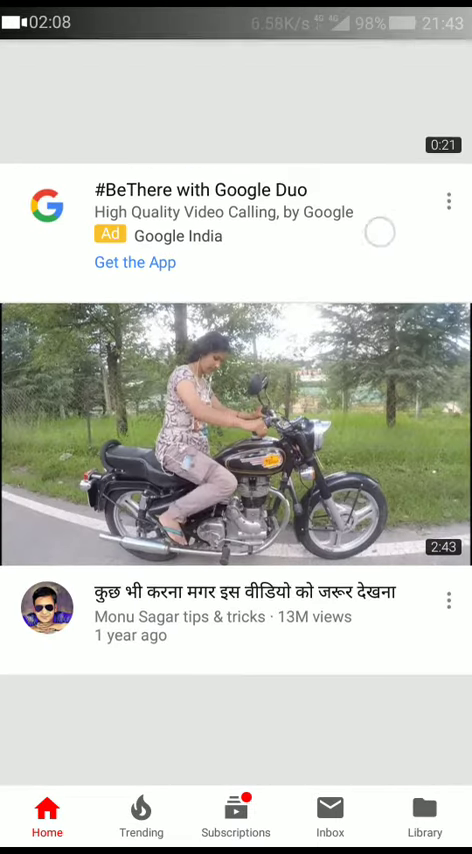
pyautogui.scroll(-4, 398, 238)
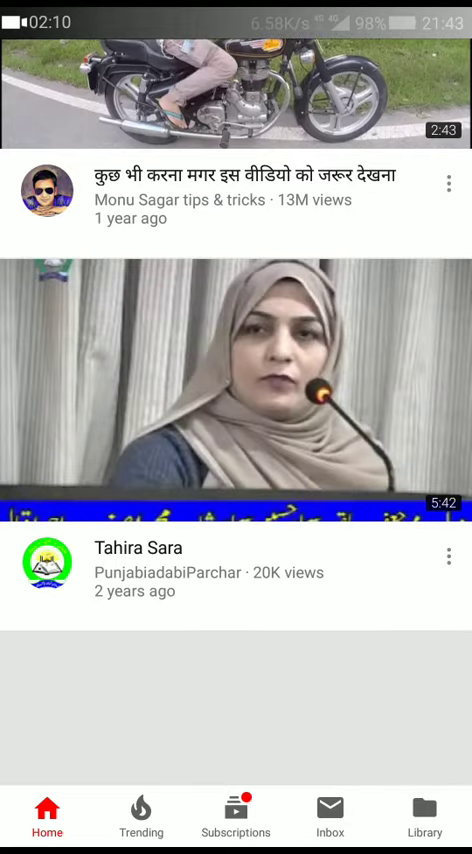